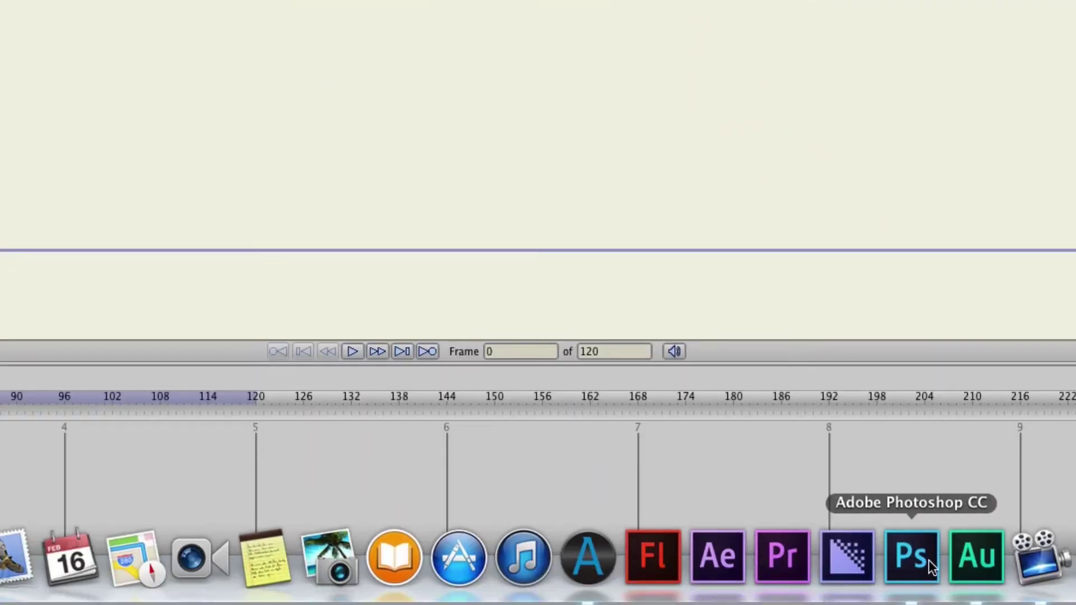
Step: In Photoshop, move the head layer (Layer 2) up, then undo to show it is separate
click(929, 562)
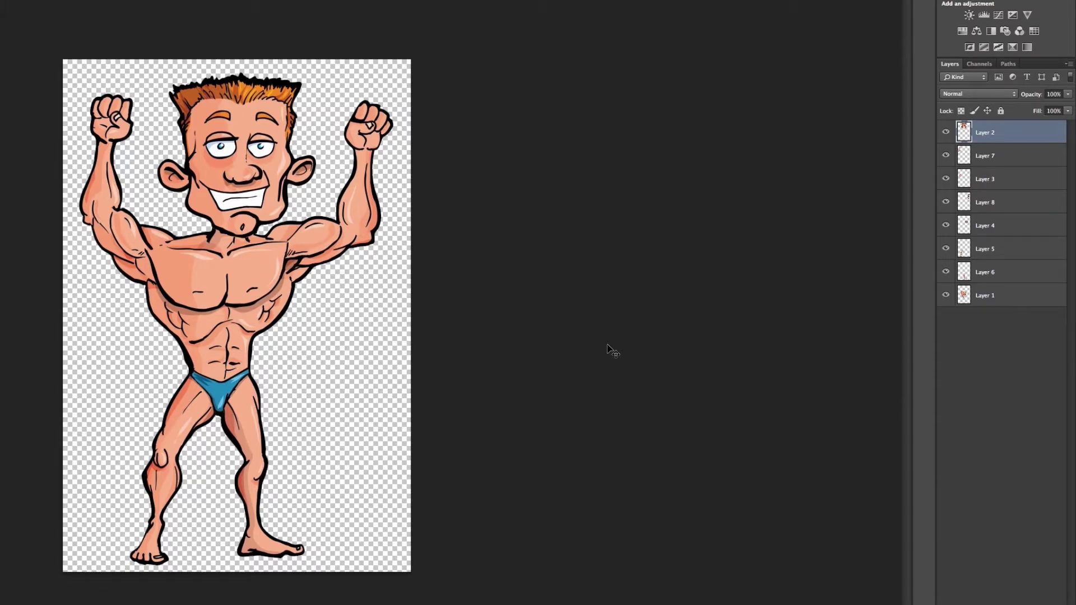
click(984, 156)
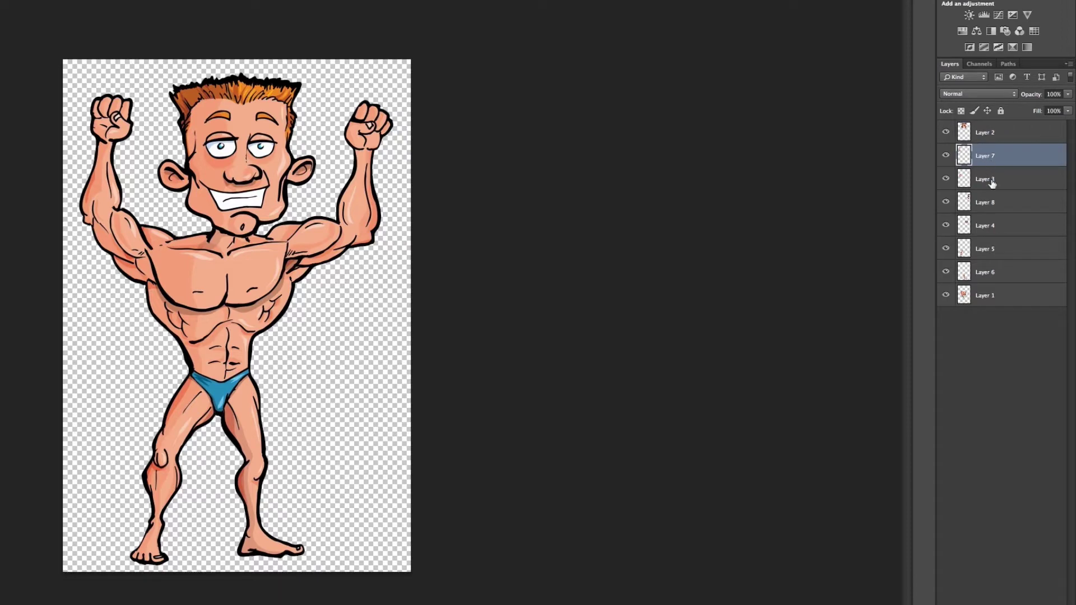
click(986, 135)
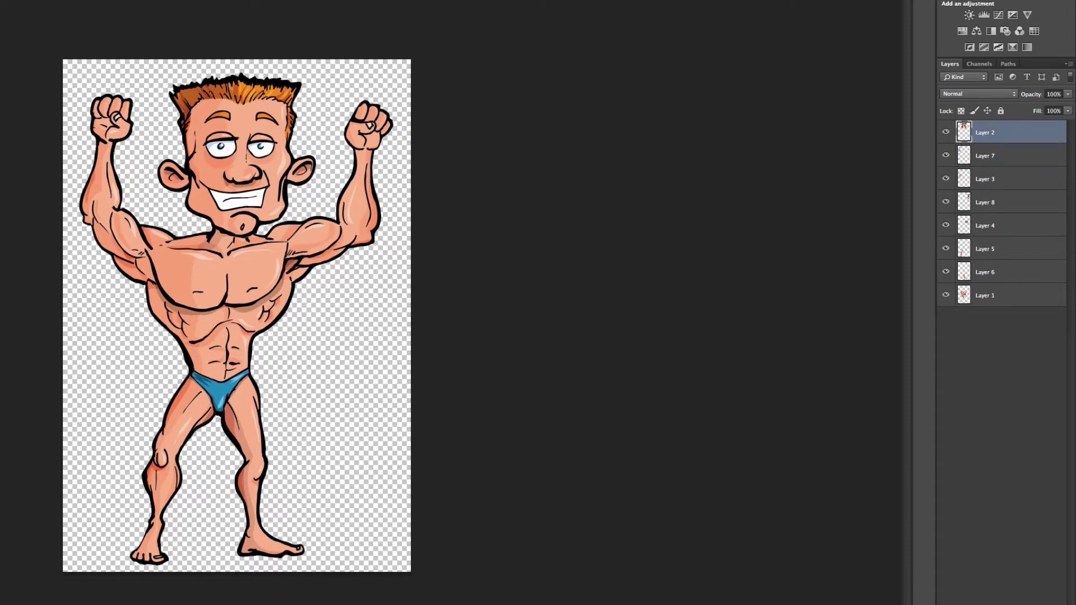
drag(263, 176, 264, 154)
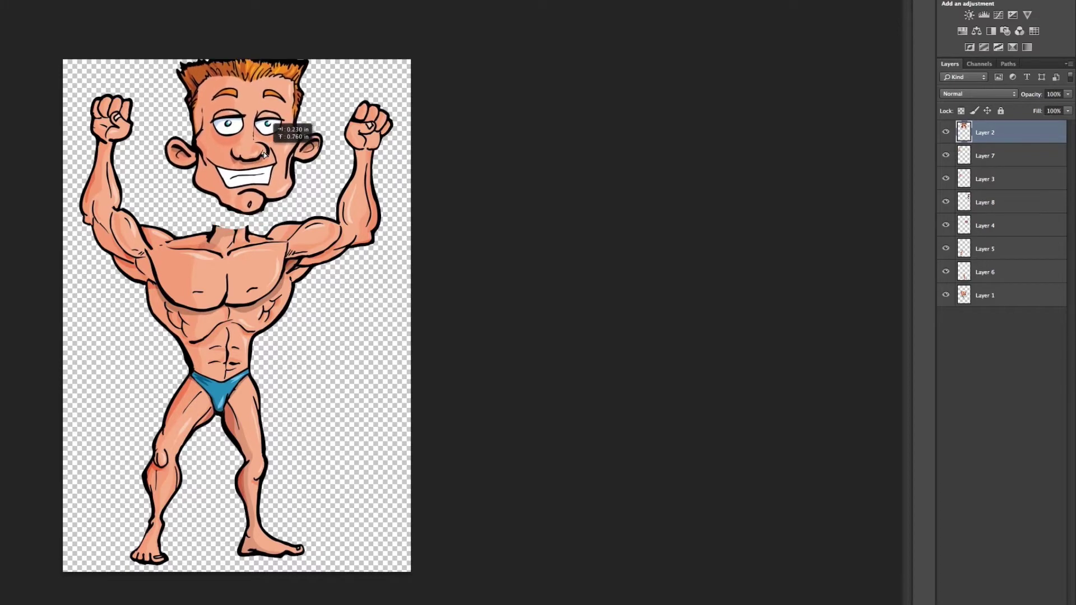
key(ctrl+z)
Step: Shift a leg layer (Layer 6) to the right, then undo it back into place
click(986, 295)
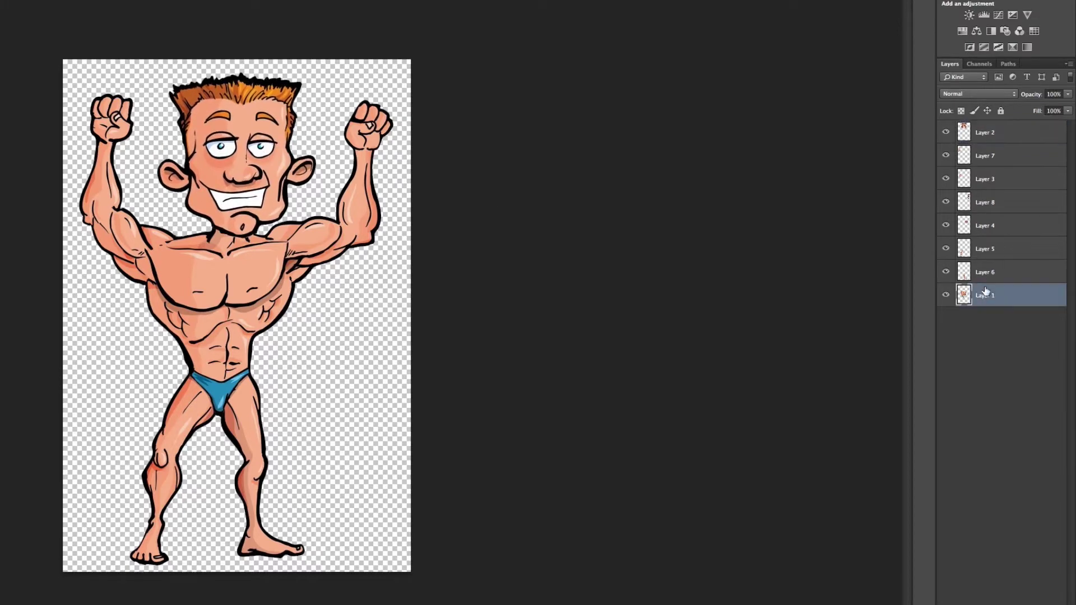
click(986, 272)
drag(246, 470, 291, 470)
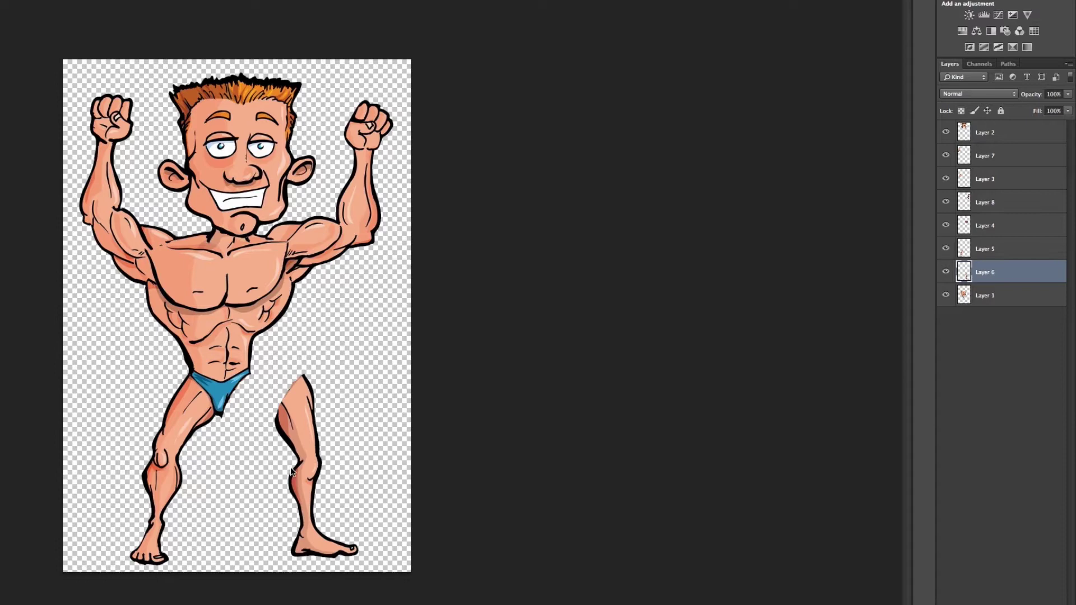
key(ctrl+z)
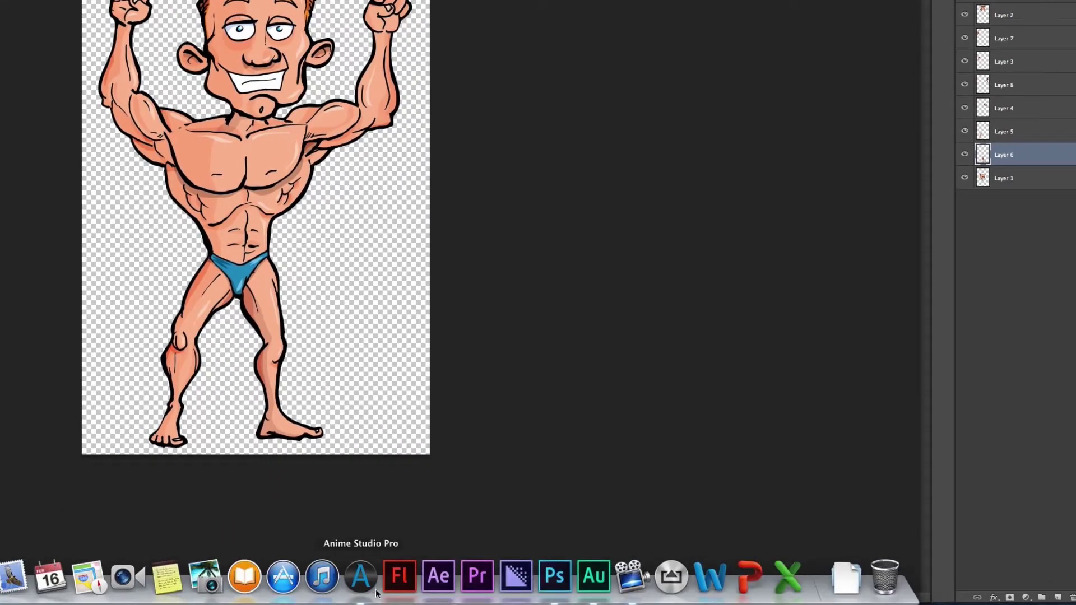
Step: In Anime Studio Pro, import StrongGuy.psd via File > Import > Image as individual layers
click(362, 577)
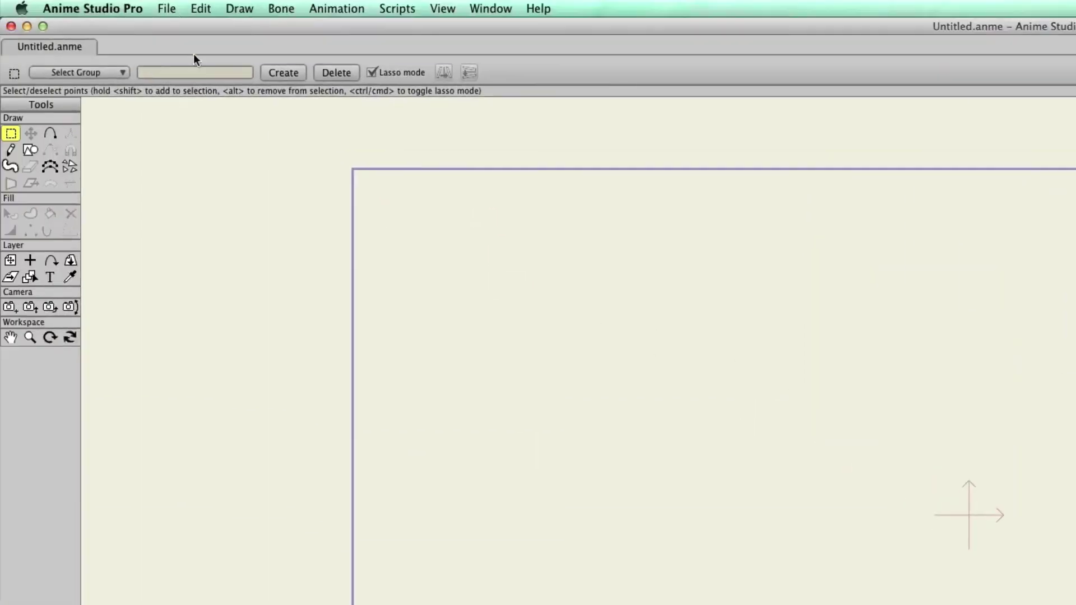
click(176, 12)
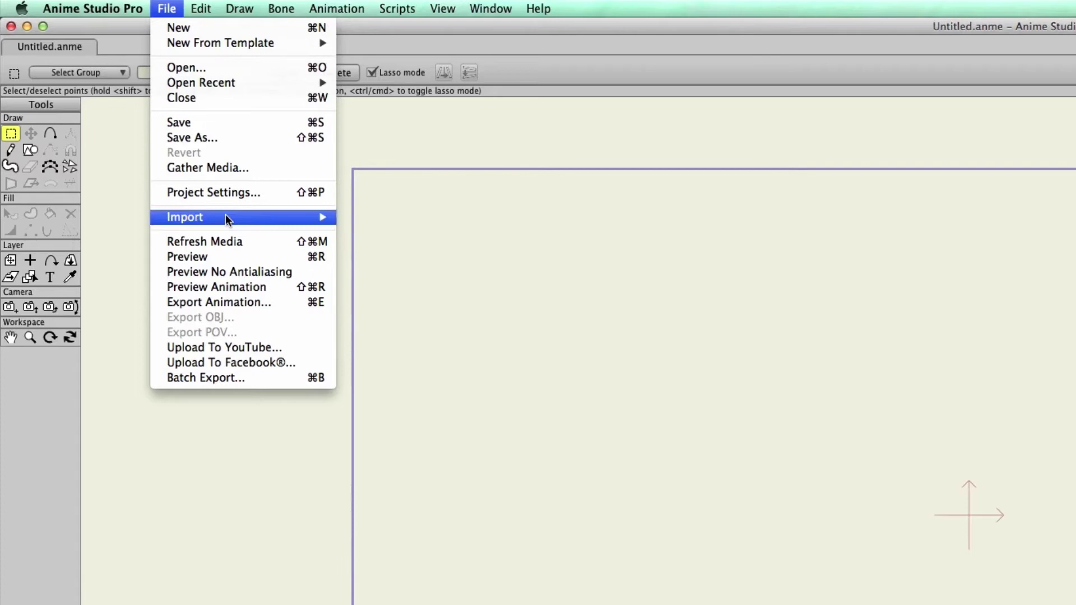
mouse_move(185, 217)
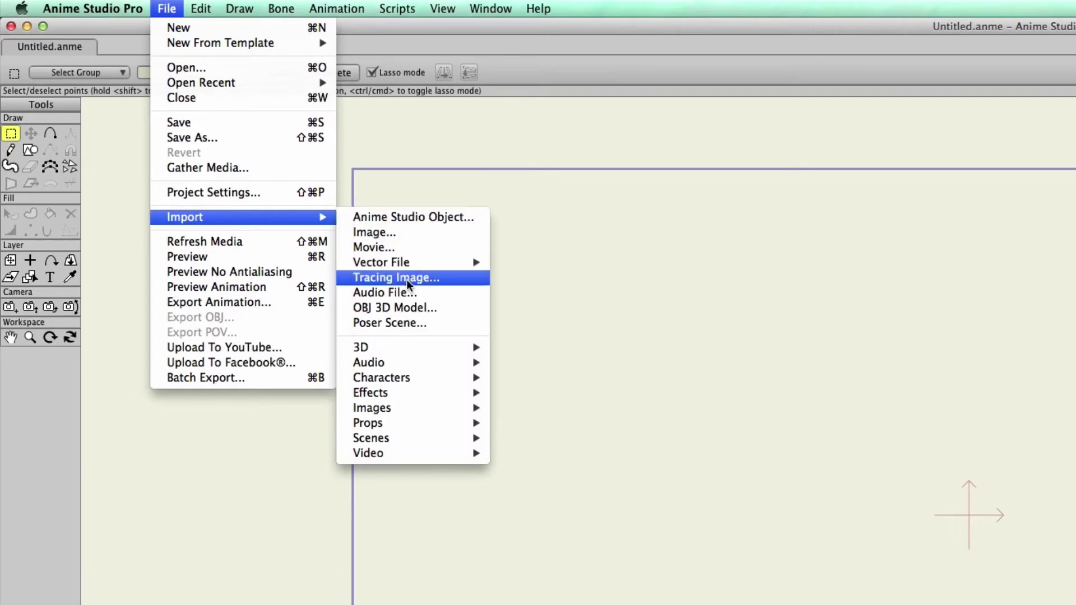
click(410, 235)
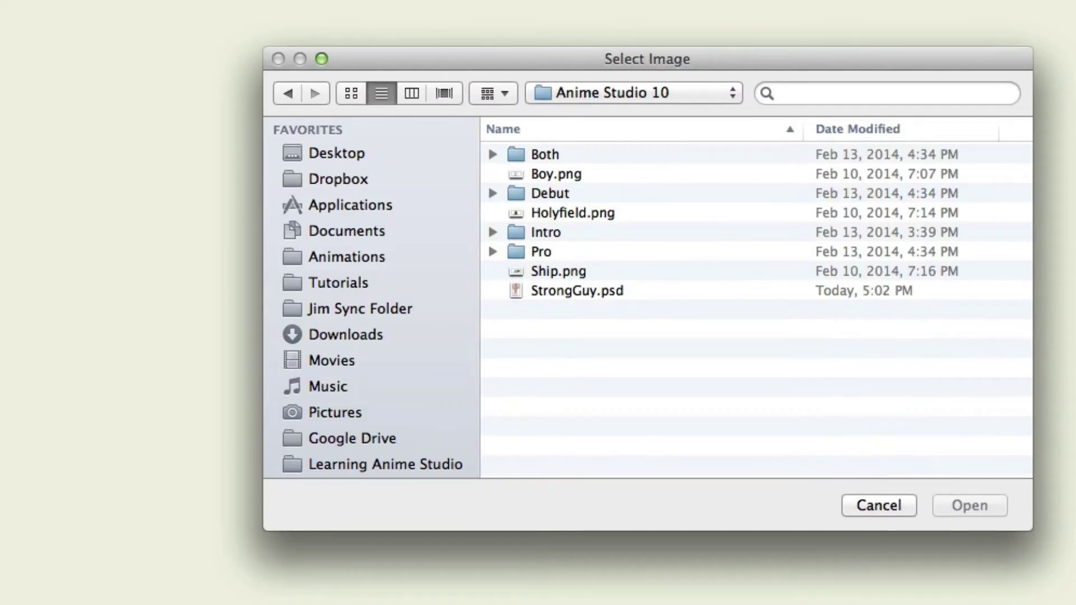
click(537, 285)
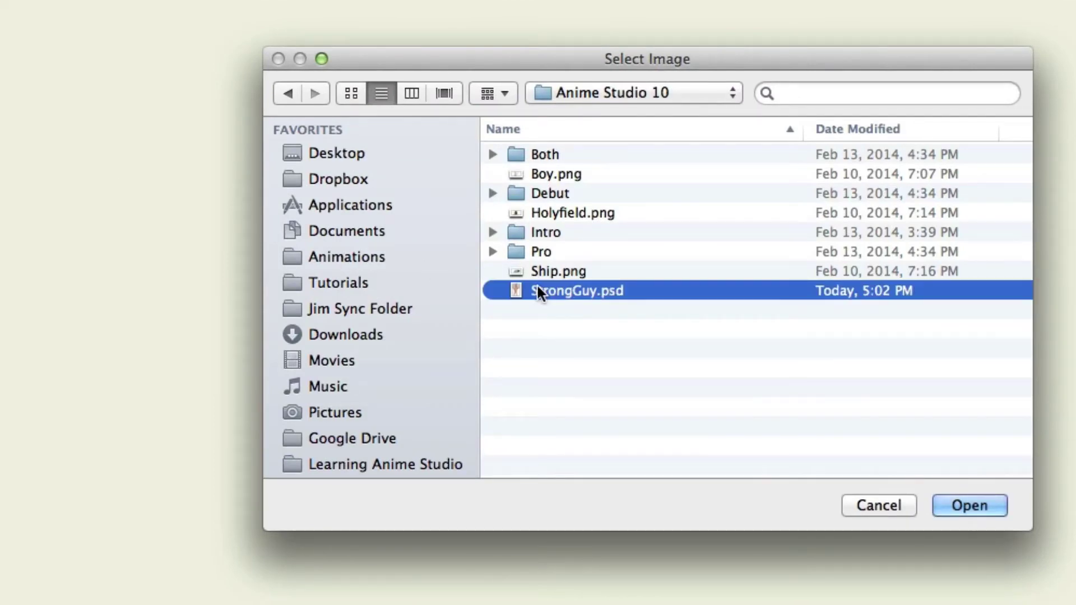
click(979, 501)
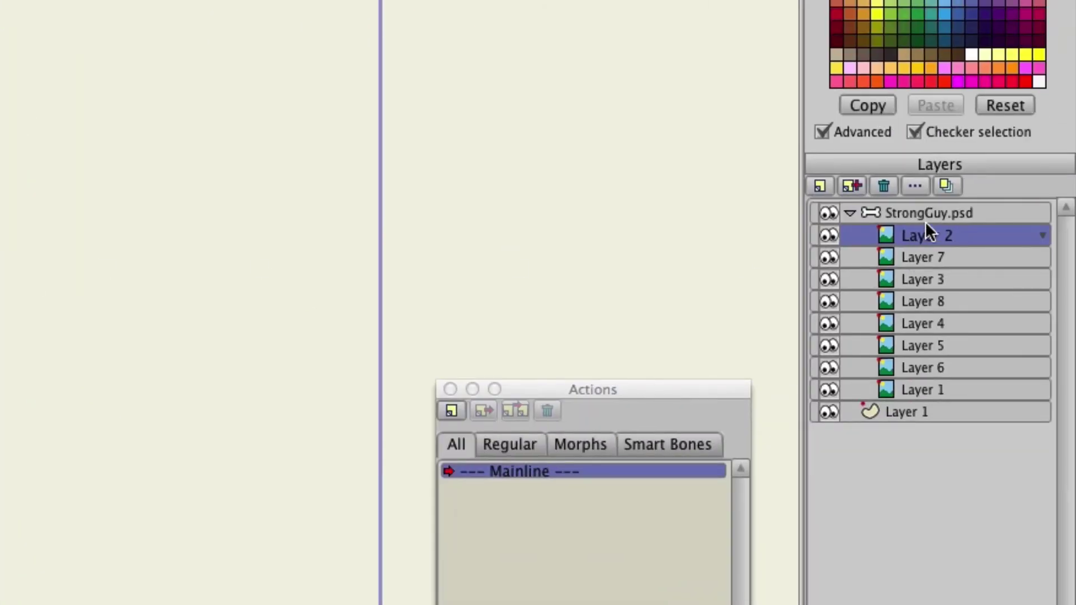
click(926, 216)
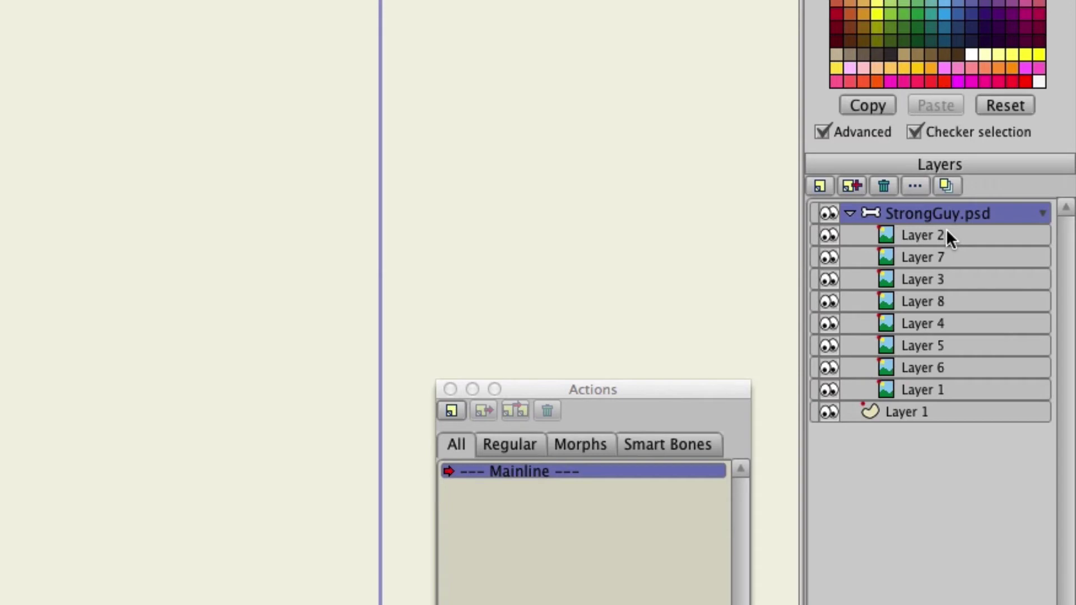
click(934, 234)
click(926, 257)
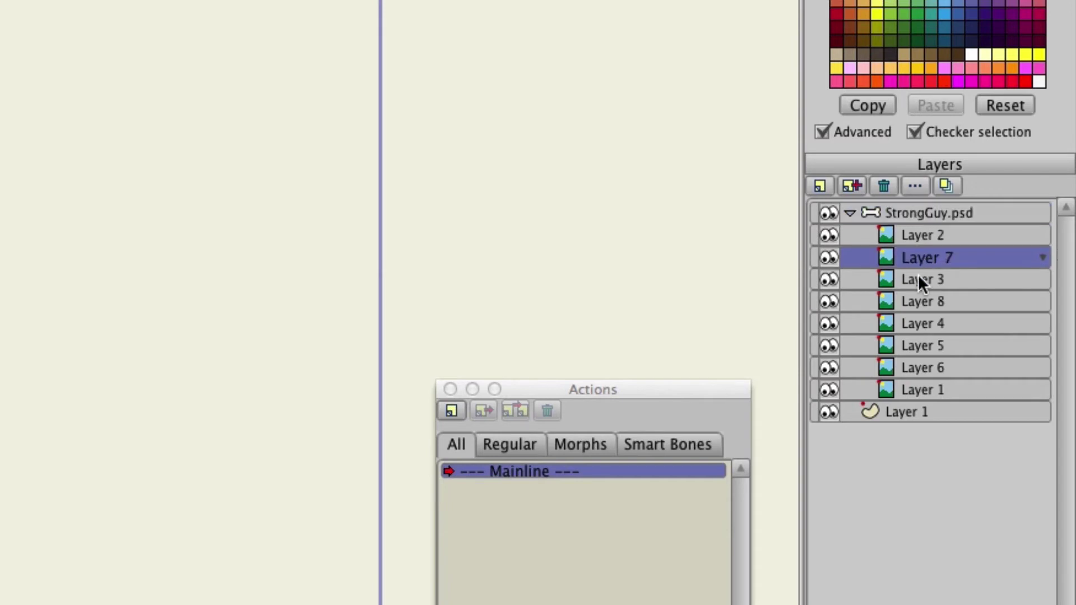
click(918, 279)
click(922, 304)
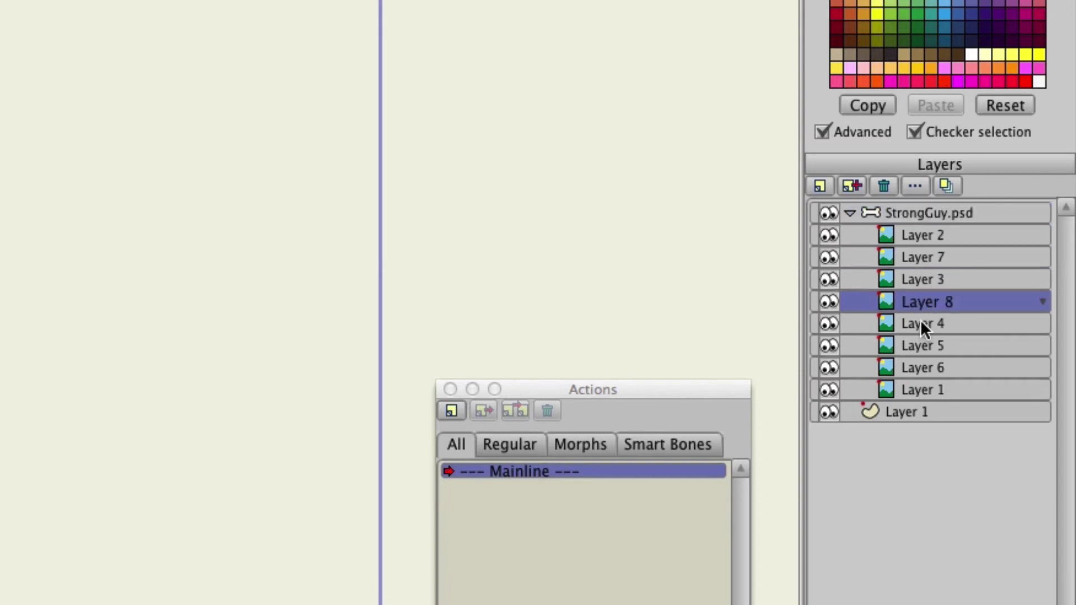
click(922, 281)
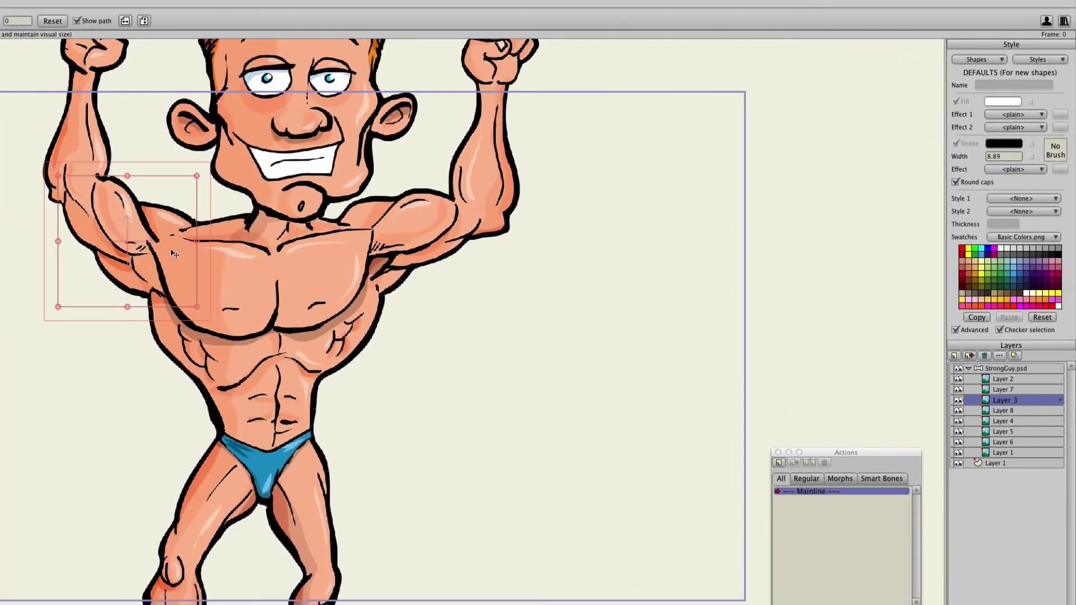
click(1012, 390)
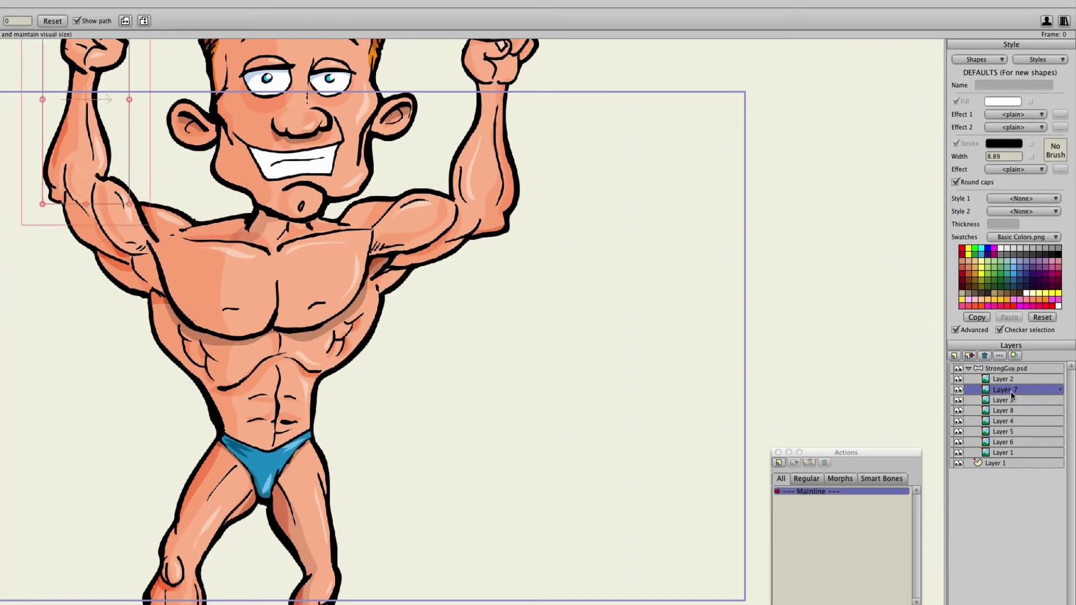
click(1006, 412)
click(1002, 432)
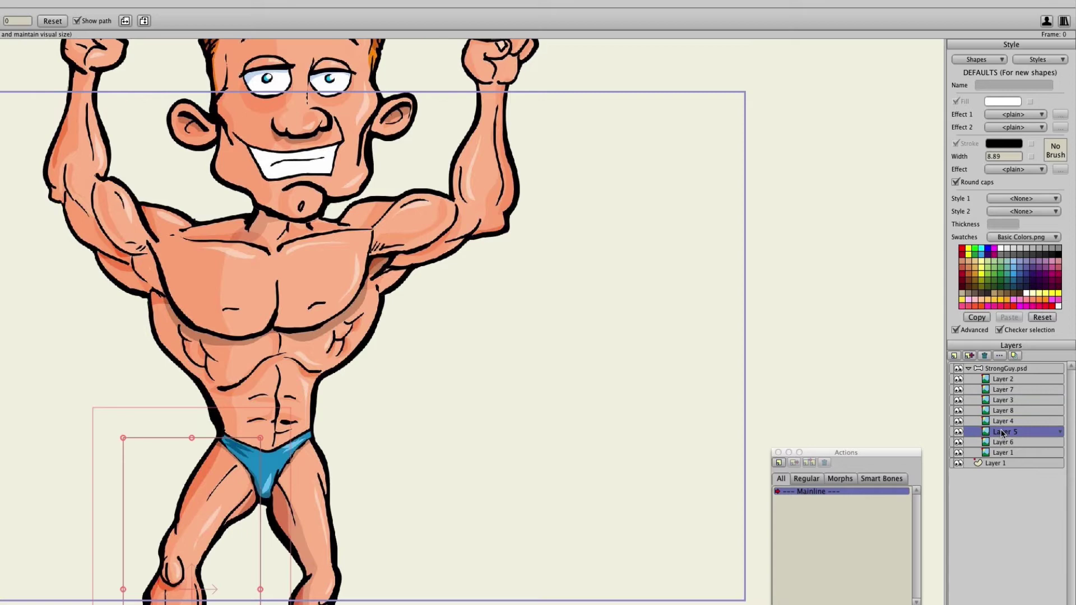
click(1003, 442)
click(1004, 453)
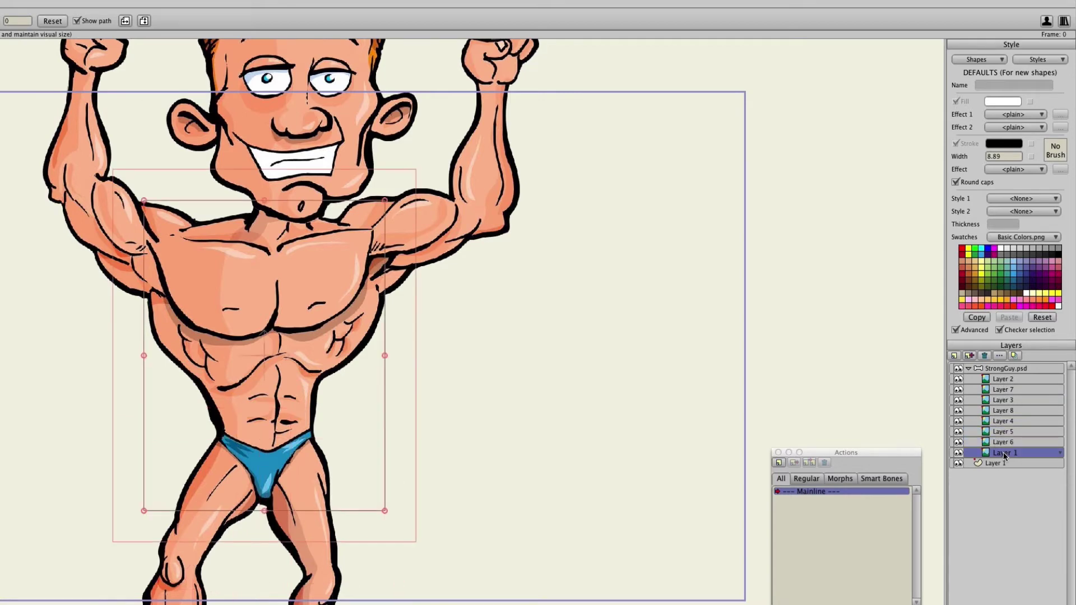
click(1012, 371)
scroll(545, 420, up, 2)
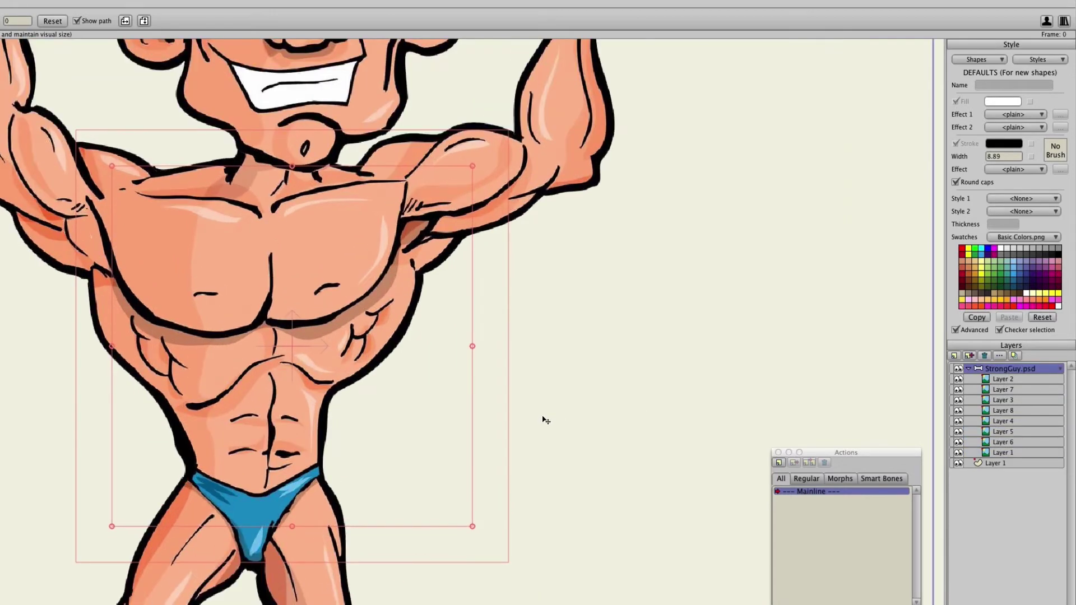
scroll(544, 419, down, 3)
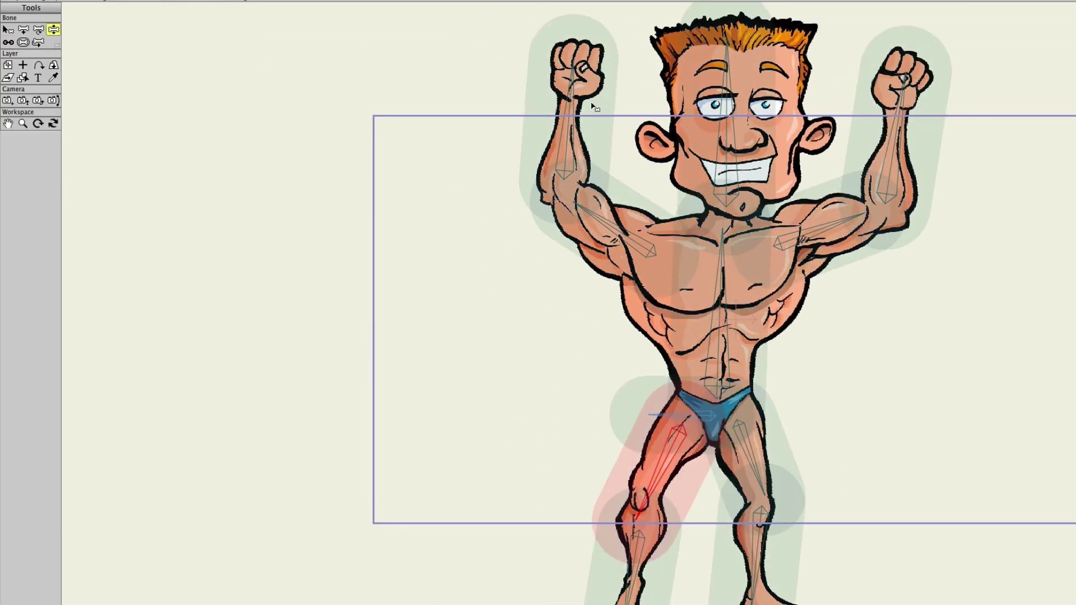
Step: Swing both forearm bones outward, then return the arms to their rest pose
drag(592, 107, 515, 112)
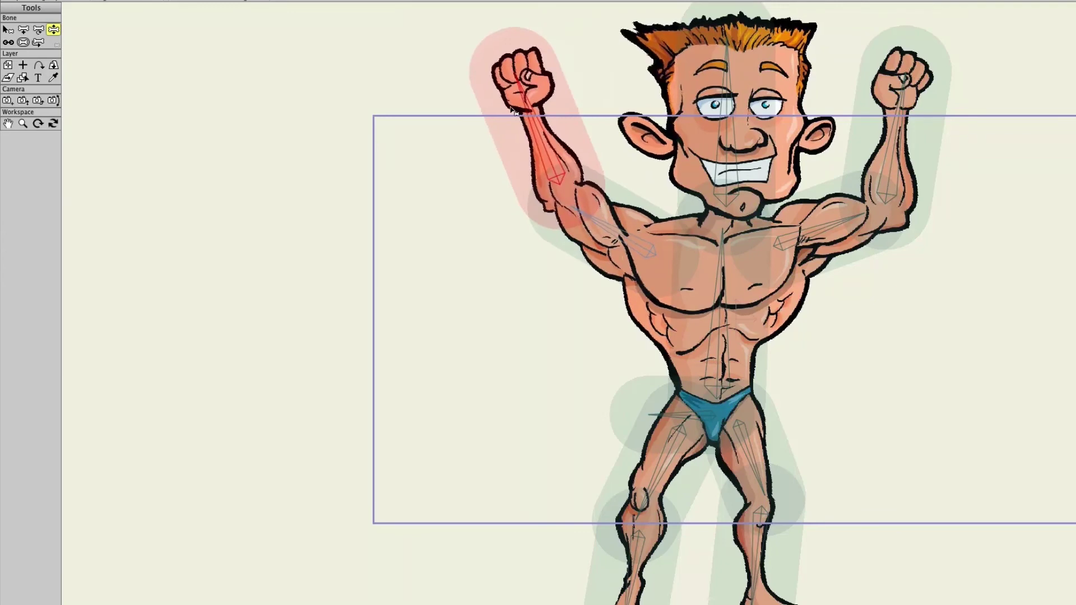
drag(906, 91, 844, 78)
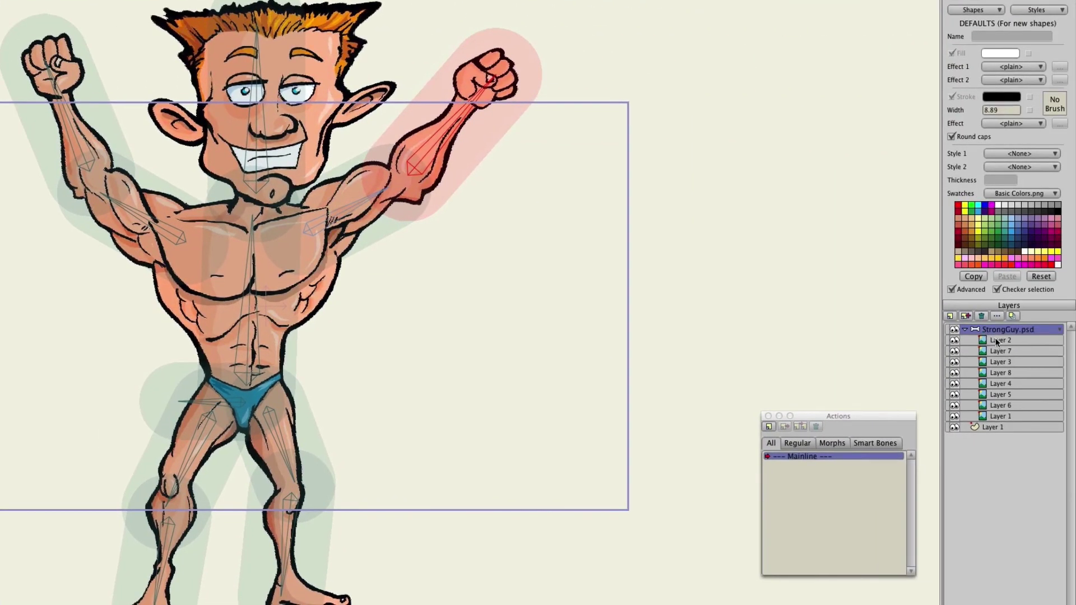
click(998, 339)
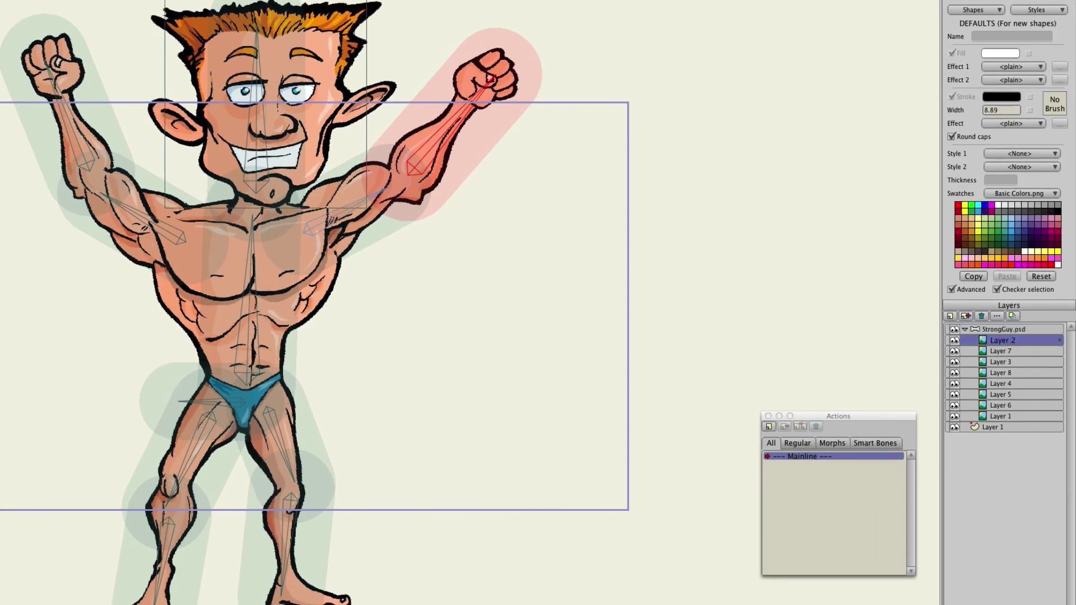
key(b)
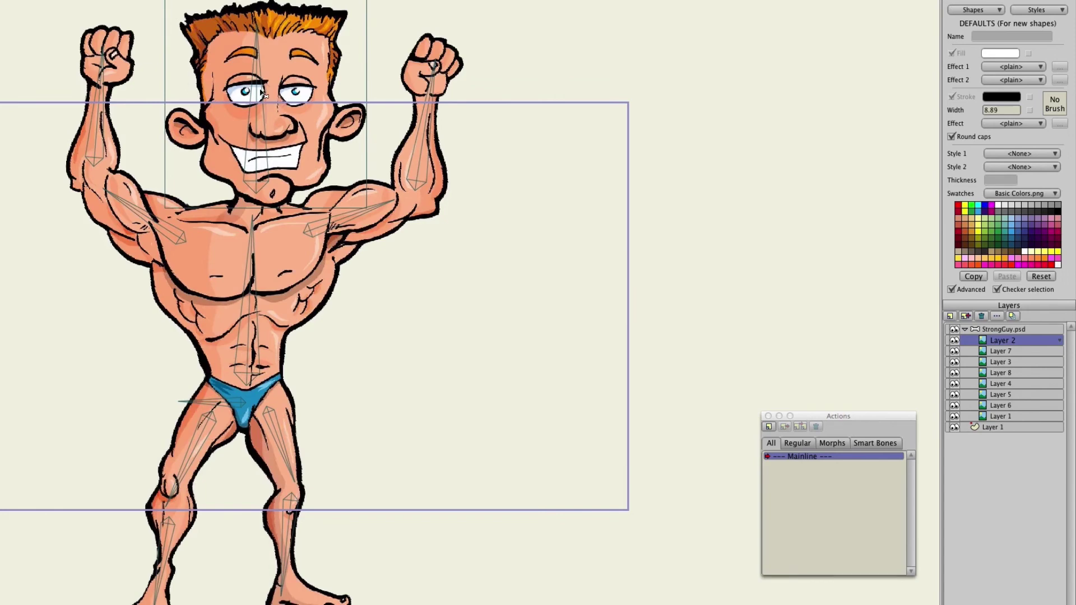
click(263, 94)
Step: With the StrongGuy.psd bone group selected, rotate both forearms again, tilting the right one upright
click(1007, 330)
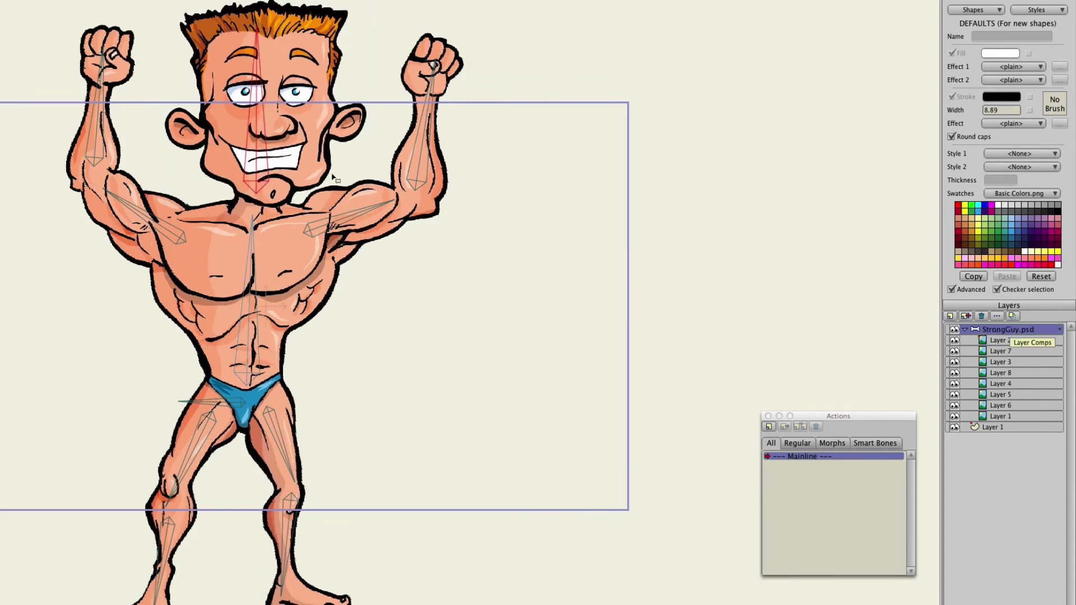
drag(84, 108, 61, 125)
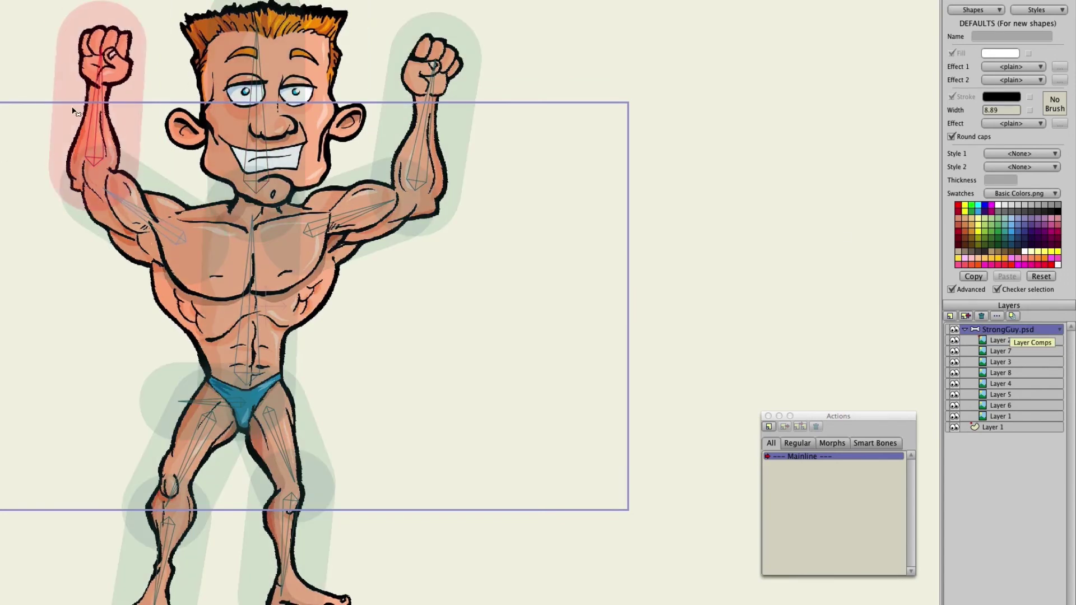
drag(427, 143, 516, 168)
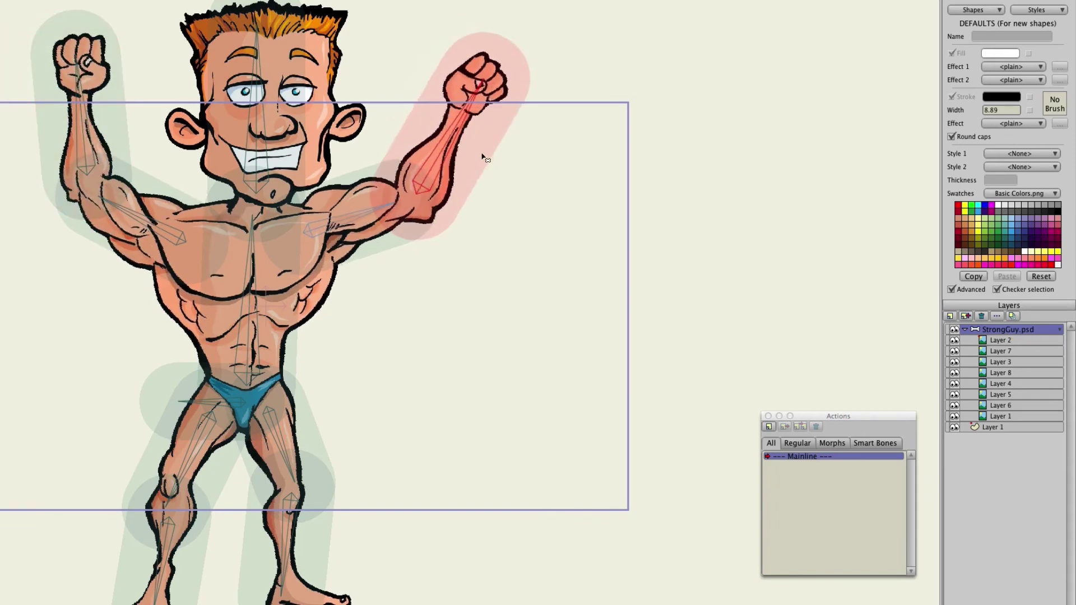
drag(426, 160, 426, 171)
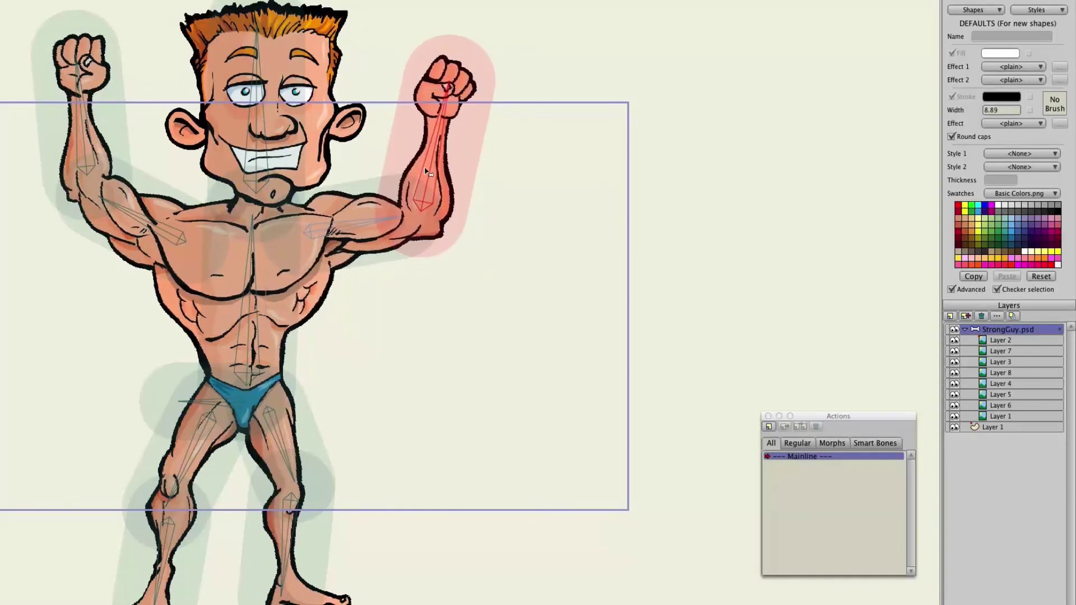